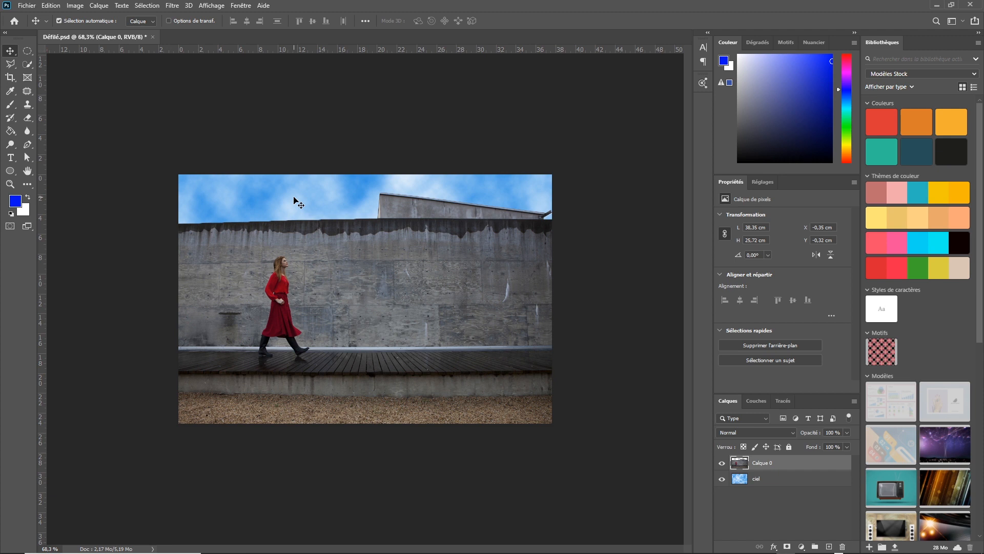
click(722, 479)
click(722, 479)
click(172, 5)
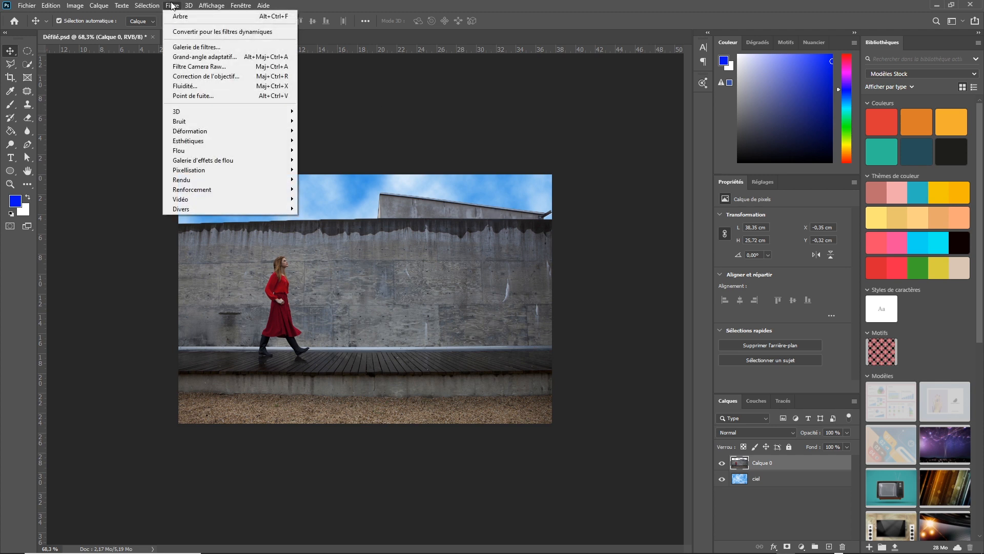
click(172, 6)
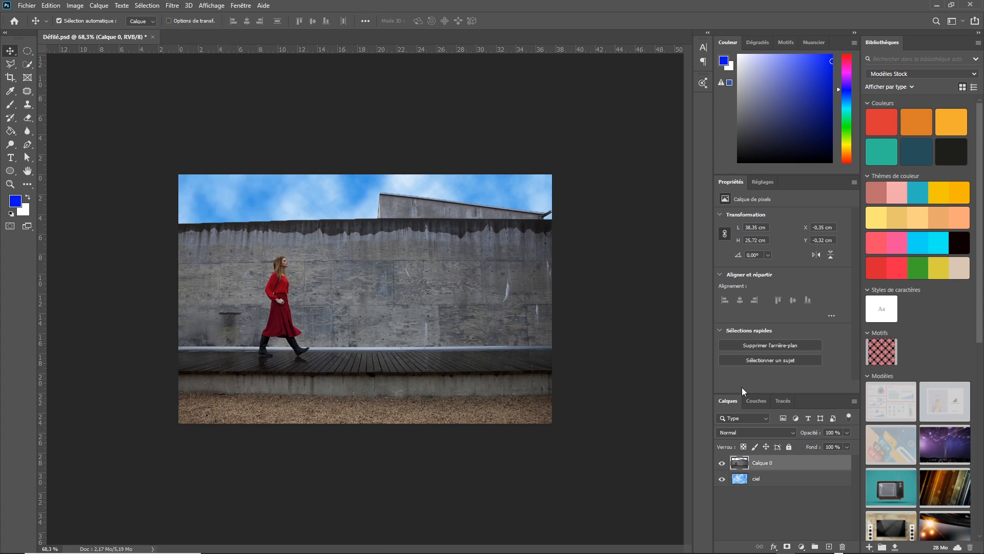
click(854, 400)
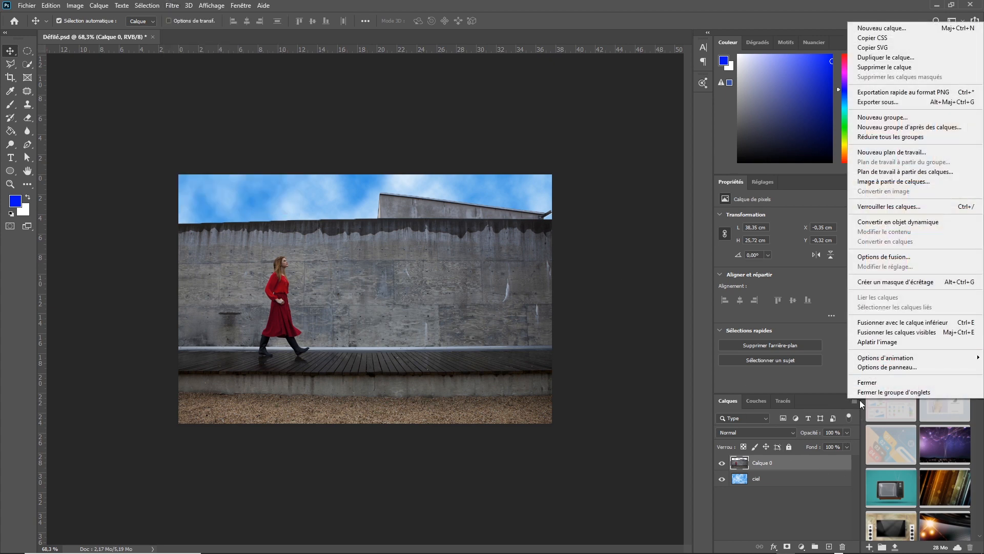
click(853, 401)
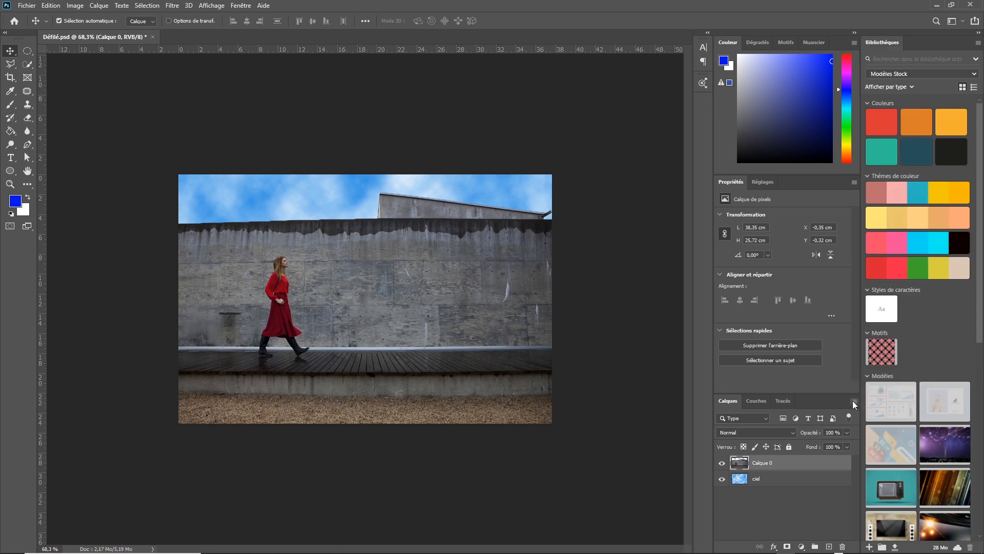
Create a new layer named Arbres and keep it at the top of the layer stack
click(854, 401)
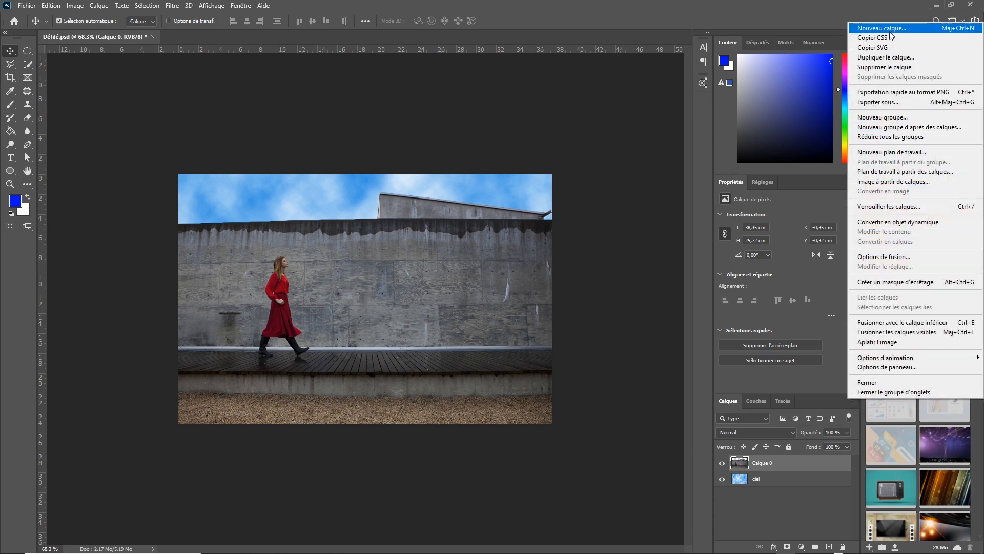
click(890, 30)
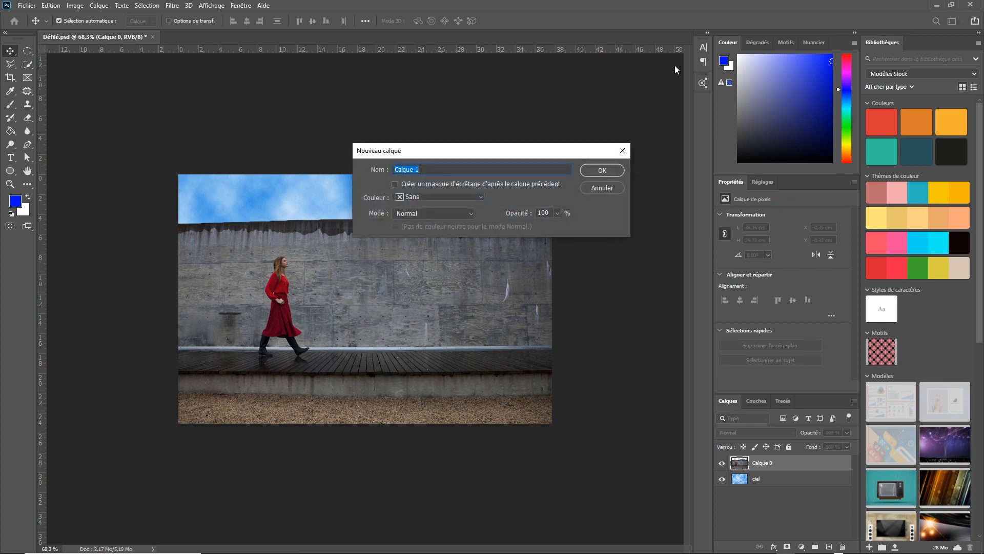
text(Arbres)
key(Return)
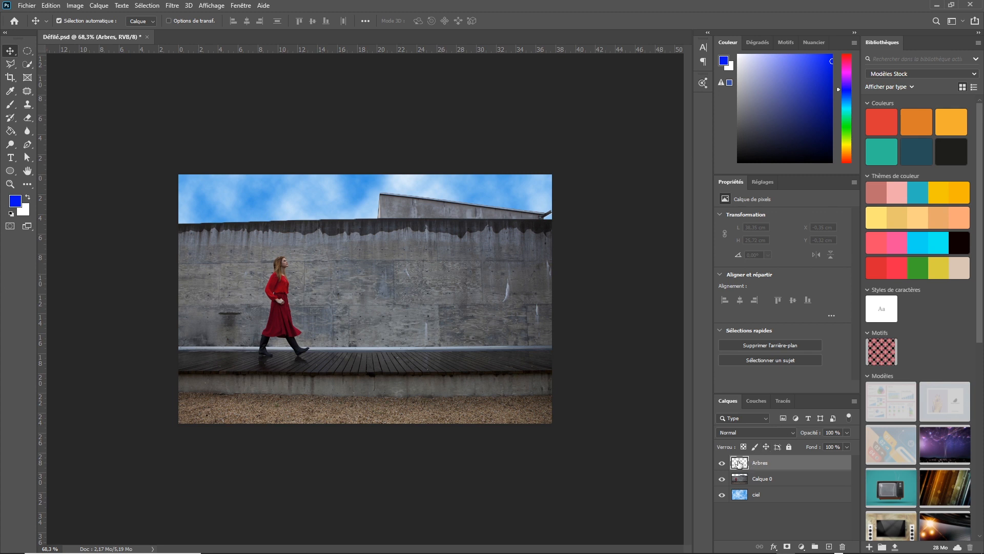
mouse_move(739, 463)
mouse_down()
mouse_move(742, 488)
mouse_move(744, 479)
mouse_up()
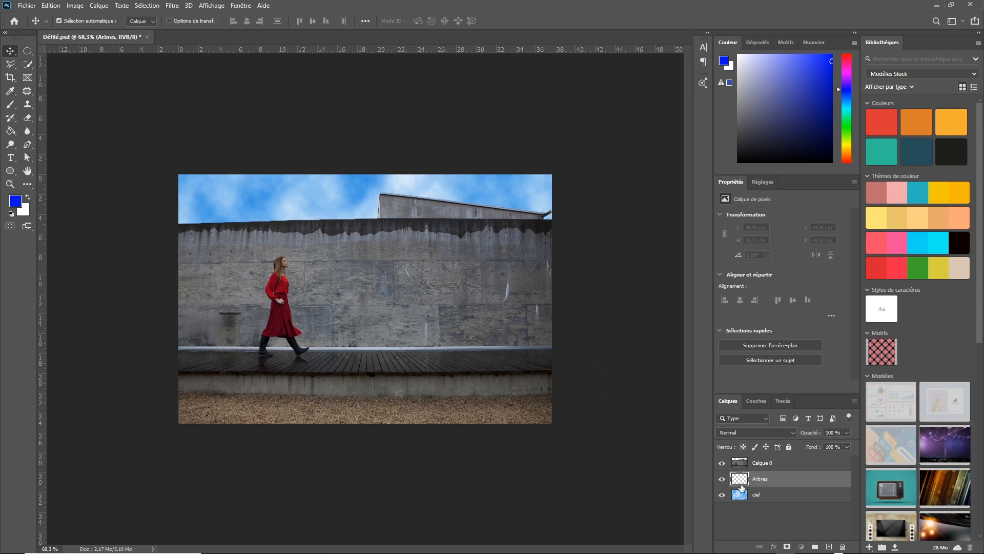
drag(744, 479, 745, 461)
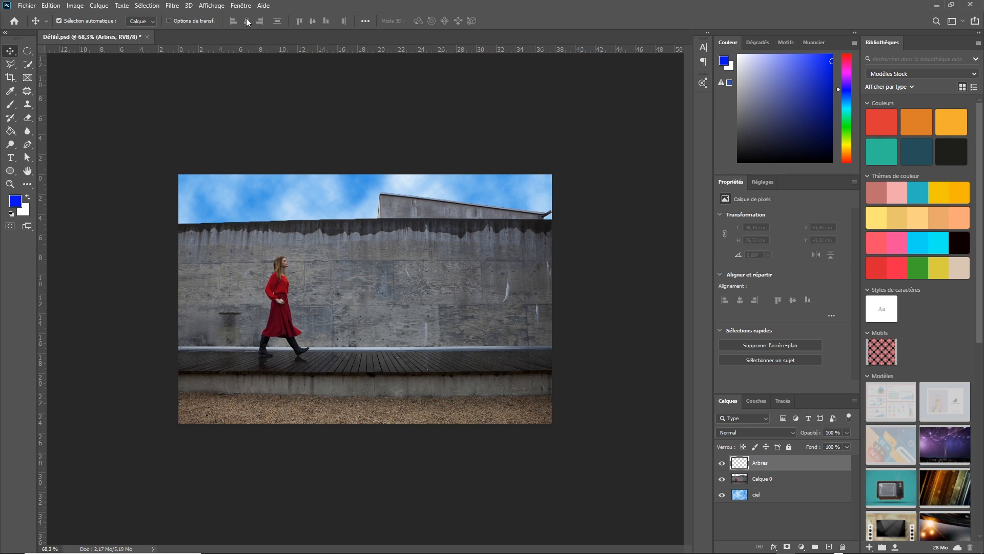
Start the Arbre render filter on the Arbres layer and choose 24 : bambou as the base tree type
click(173, 6)
mouse_move(276, 180)
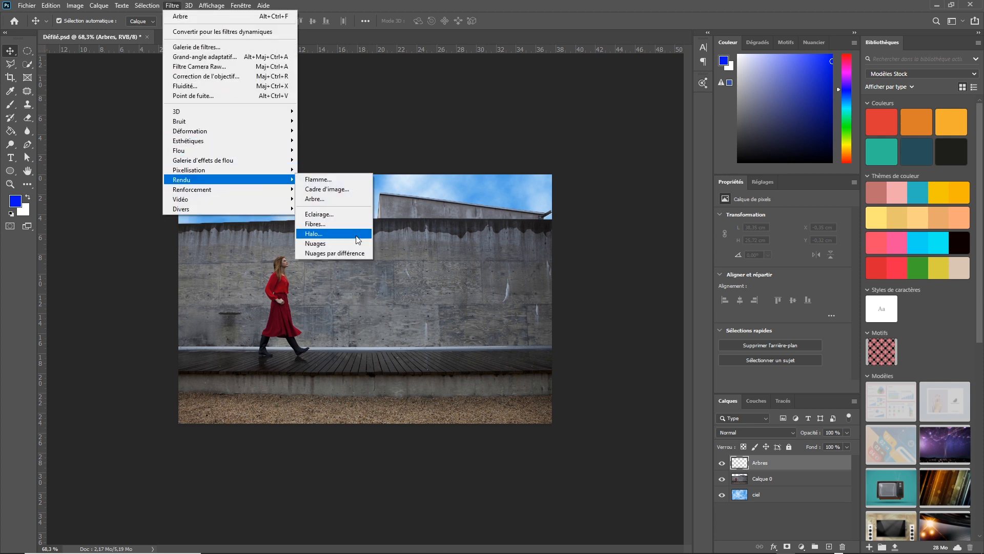
click(358, 198)
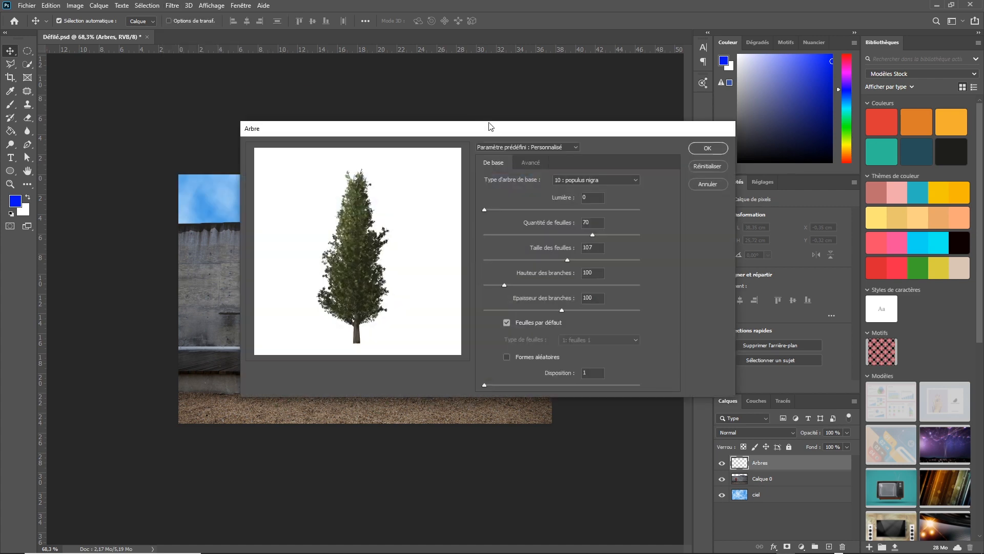
drag(469, 72, 467, 70)
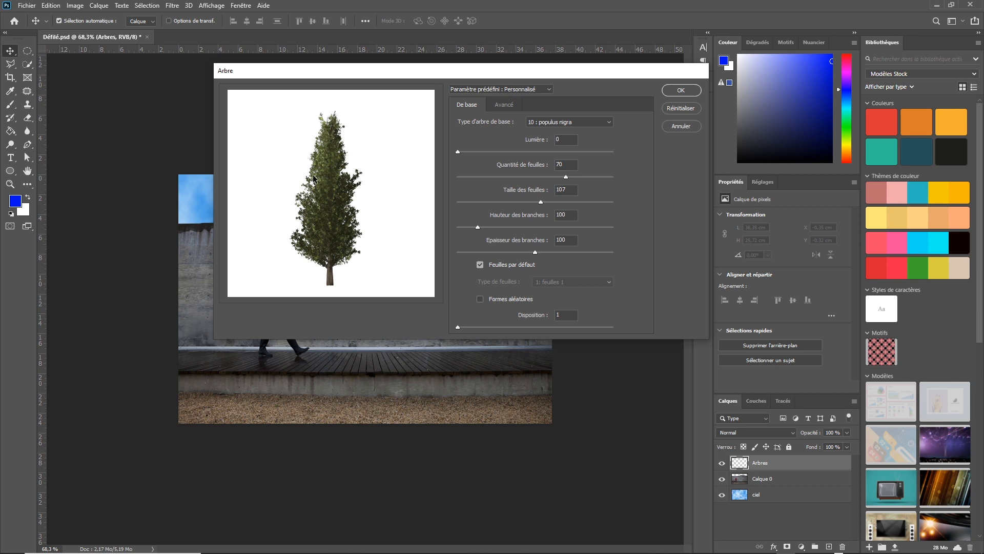
click(610, 122)
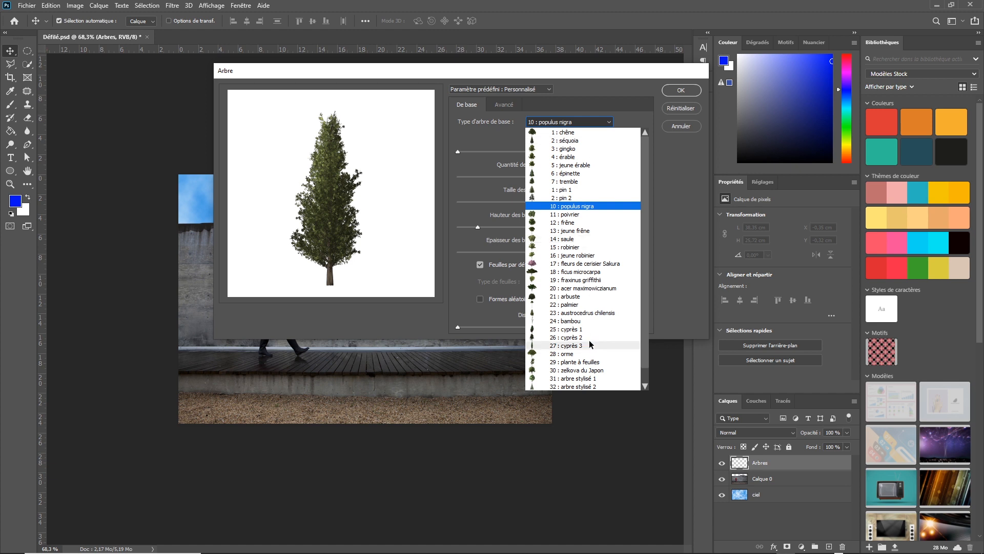
click(645, 383)
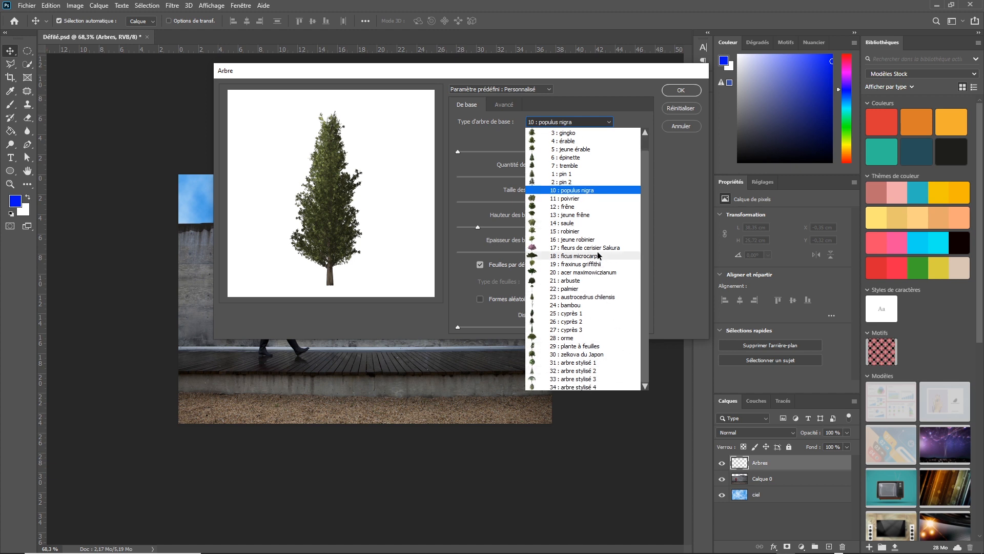
scroll(642, 180, up, 1)
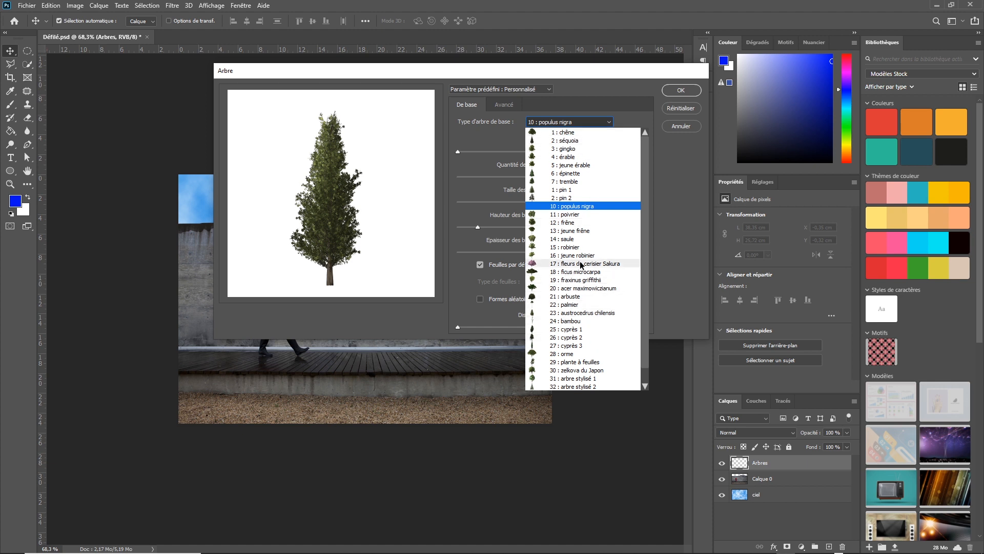
click(579, 320)
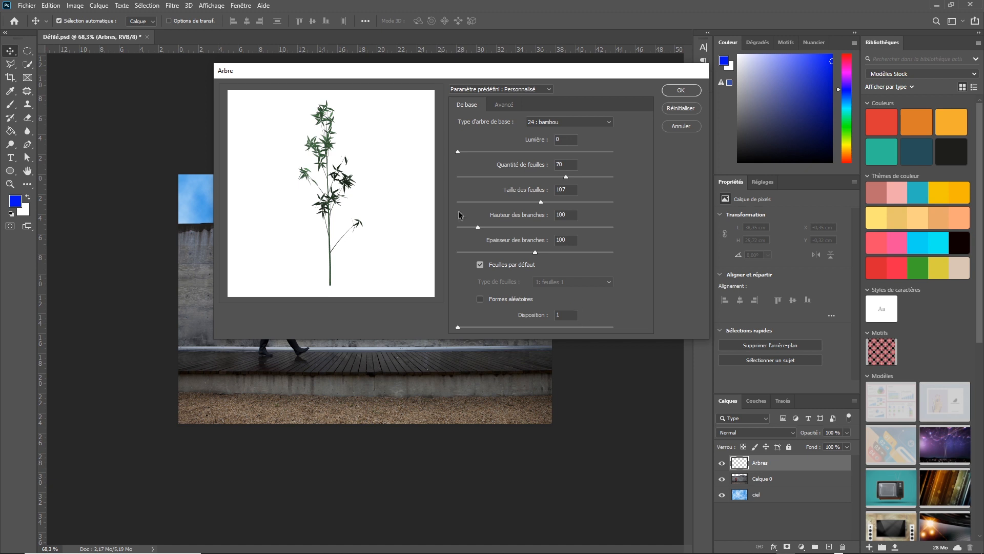
Try 32 : arbre stylisé 2 as the base tree type, and switch back to 24 : bambou
click(579, 123)
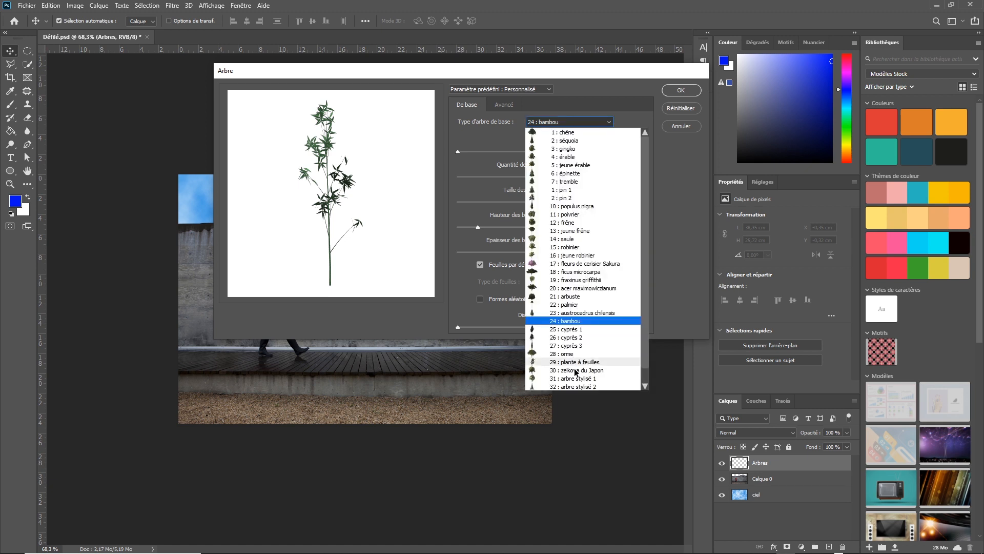
click(584, 386)
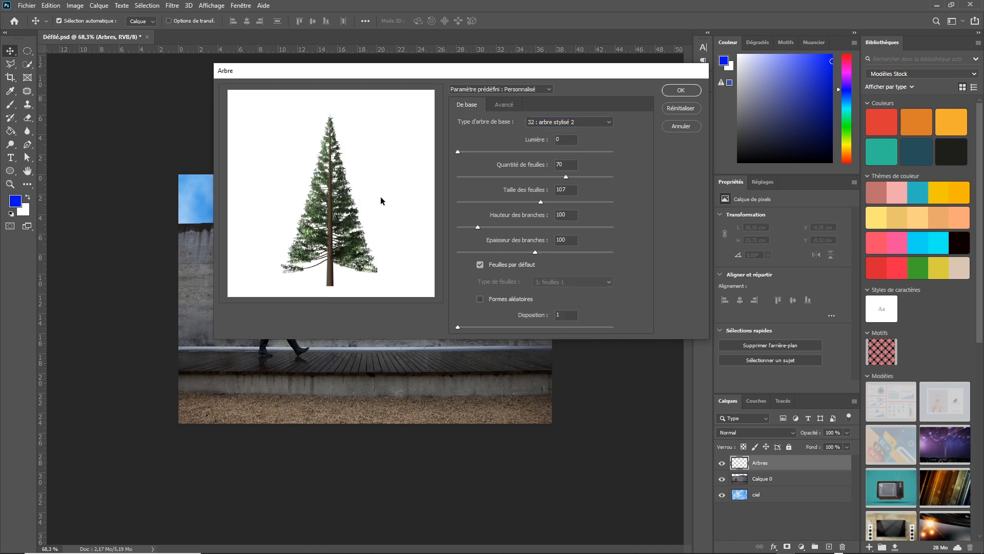
click(579, 122)
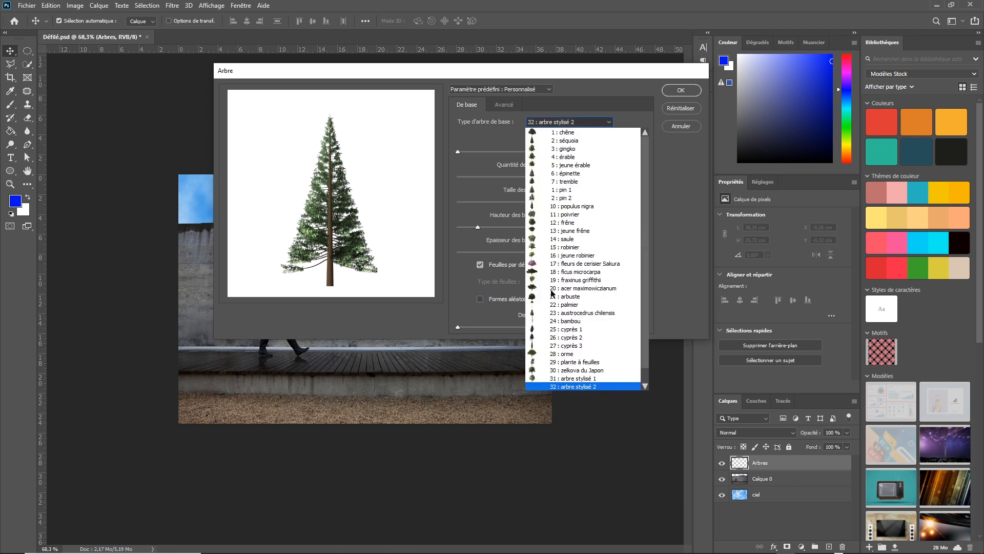
click(571, 321)
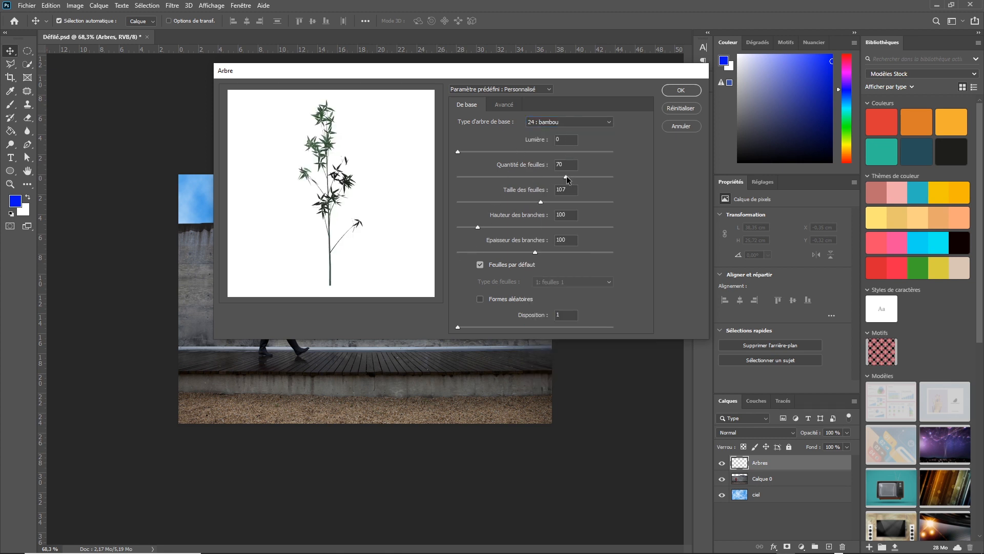
Set the bamboo's leaf quantity to 67, leaf size to 123, branch height to 125 and branch thickness to 151
drag(587, 178, 534, 179)
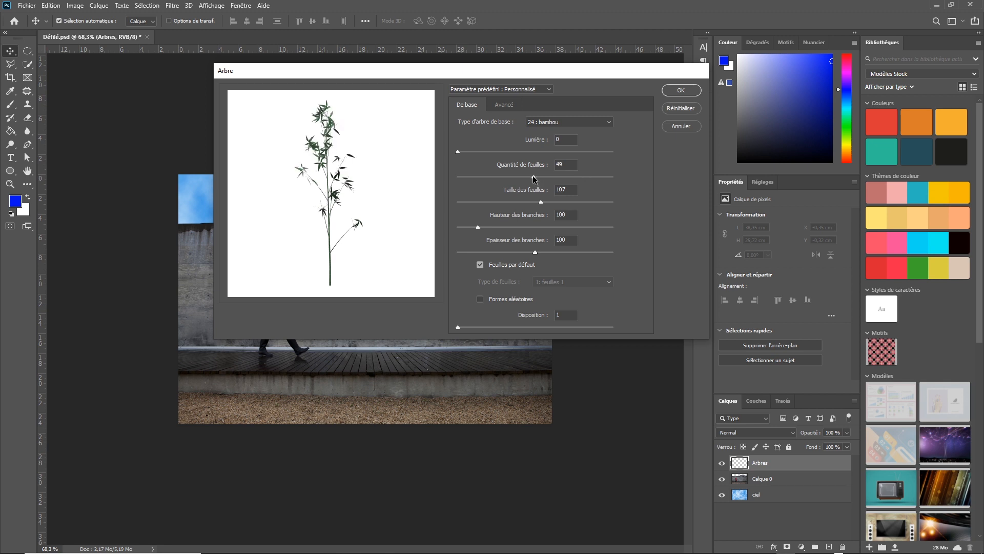
click(561, 177)
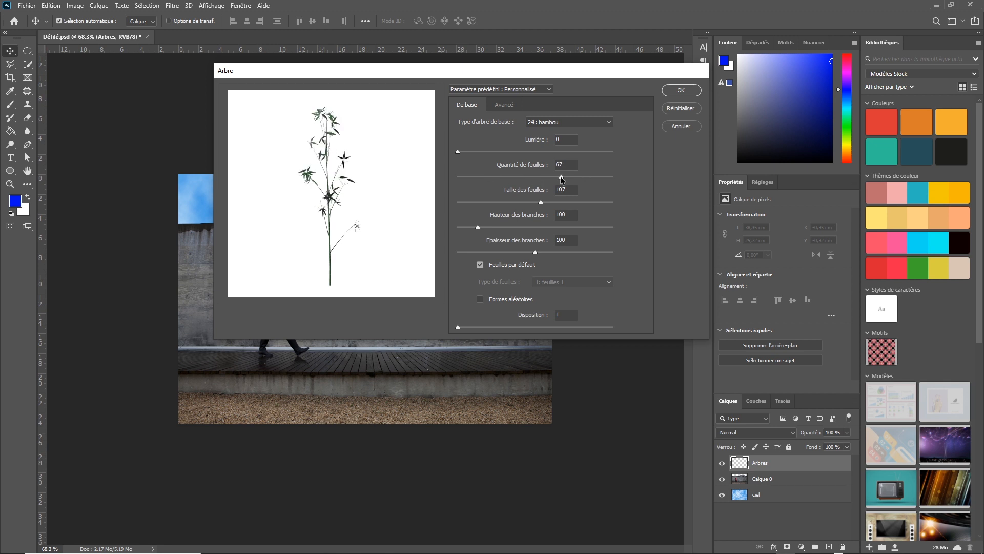
drag(547, 205, 495, 226)
click(519, 227)
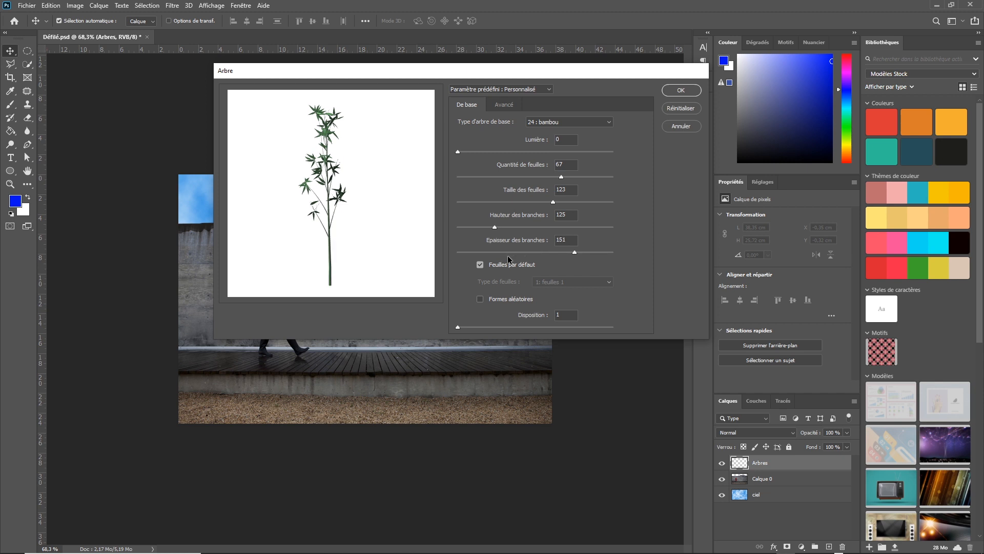
Try several branch arrangements for the bamboo and set Disposition to 40
click(476, 327)
drag(475, 328, 498, 326)
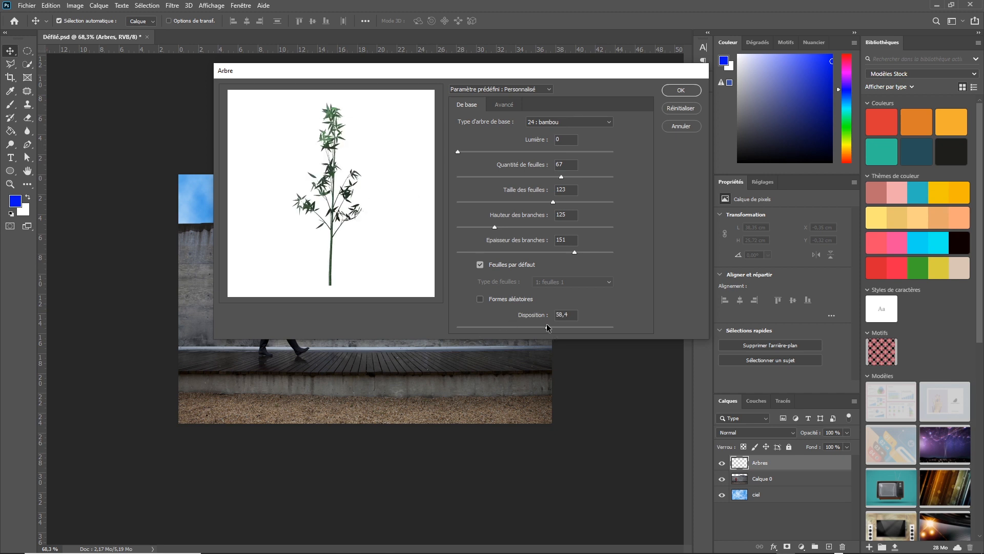
drag(547, 326, 490, 328)
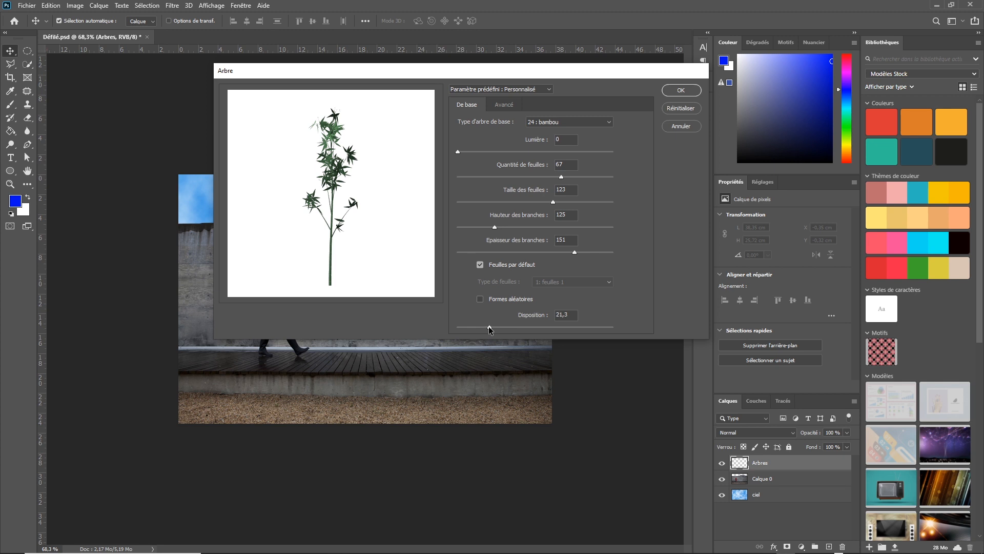
click(518, 326)
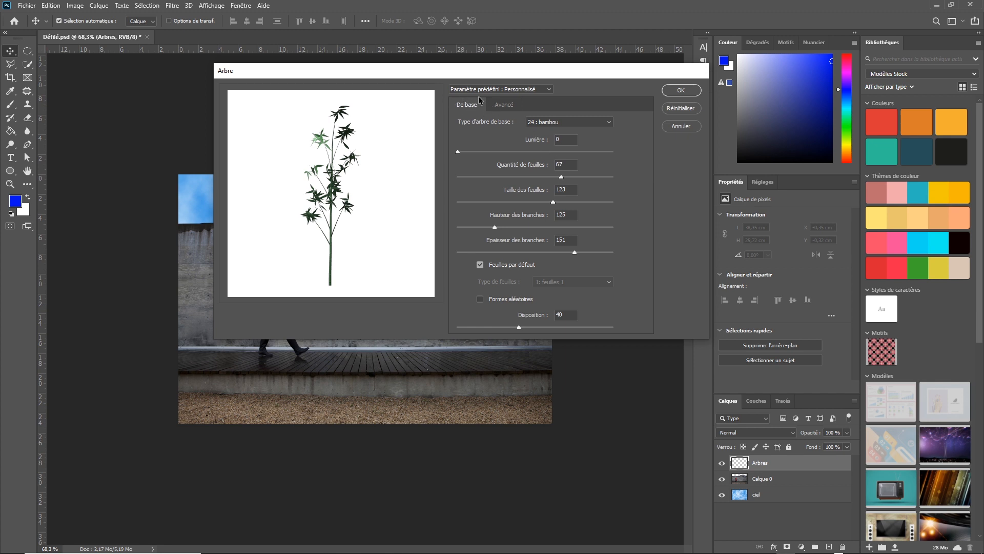
Try a custom colour for the bamboo's branches, and look through the preset options
click(515, 106)
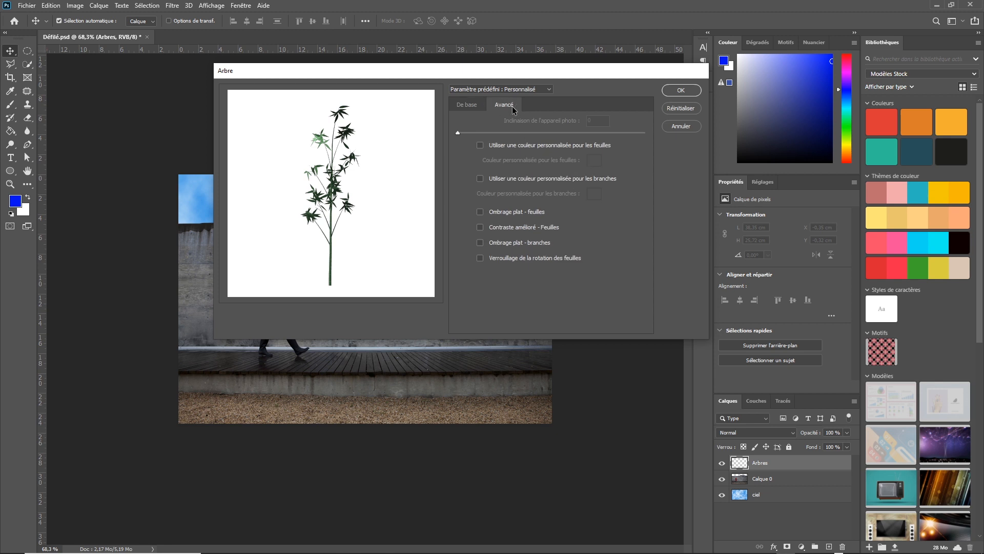
click(480, 179)
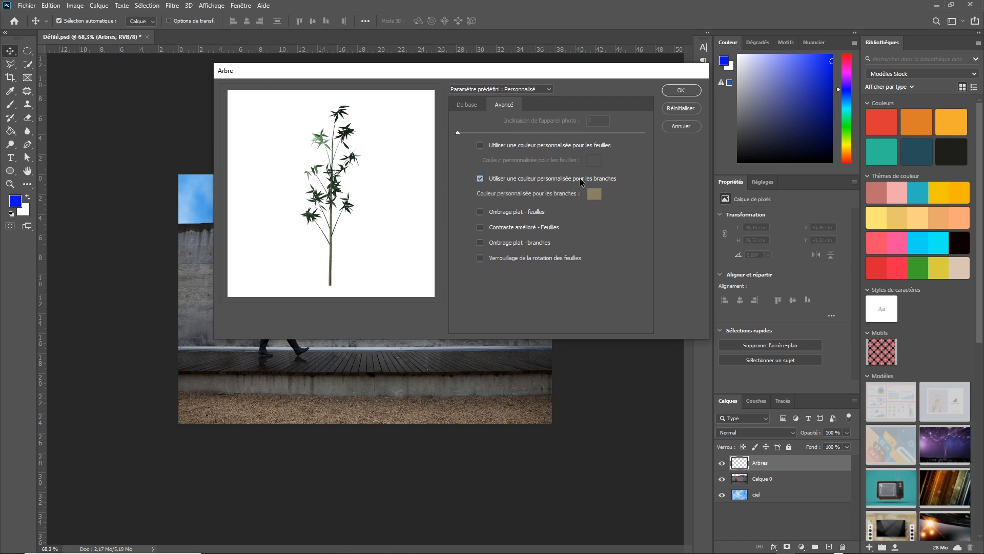
click(481, 179)
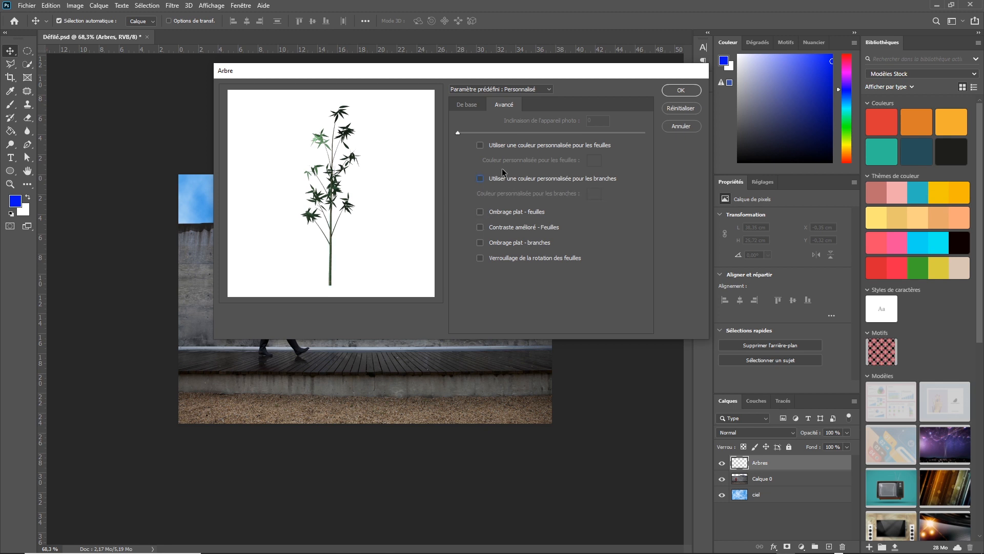
click(475, 105)
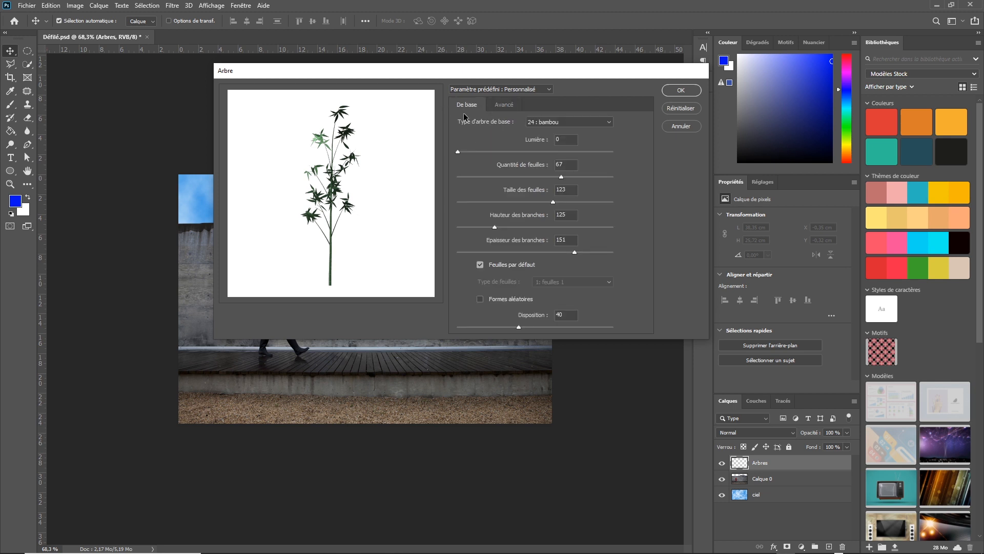
click(549, 91)
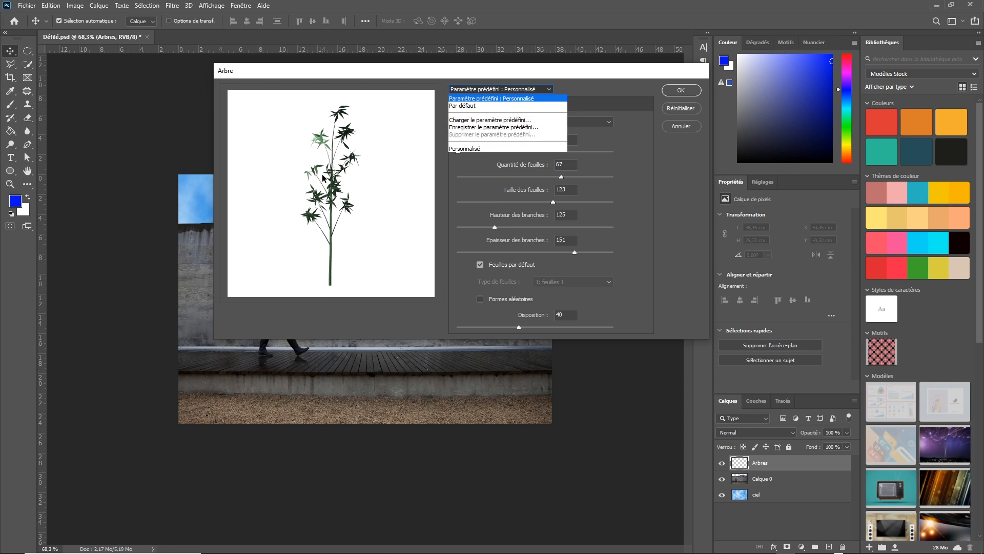
click(622, 86)
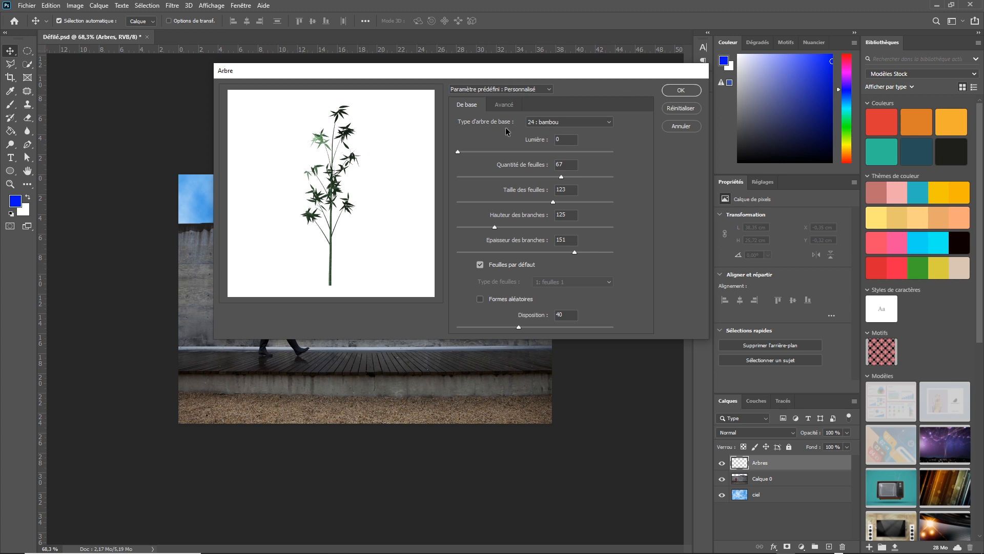
Render the bamboo and place it near the photo's right edge, with the Arbres layer stacked between Calque 0 and ciel
click(681, 90)
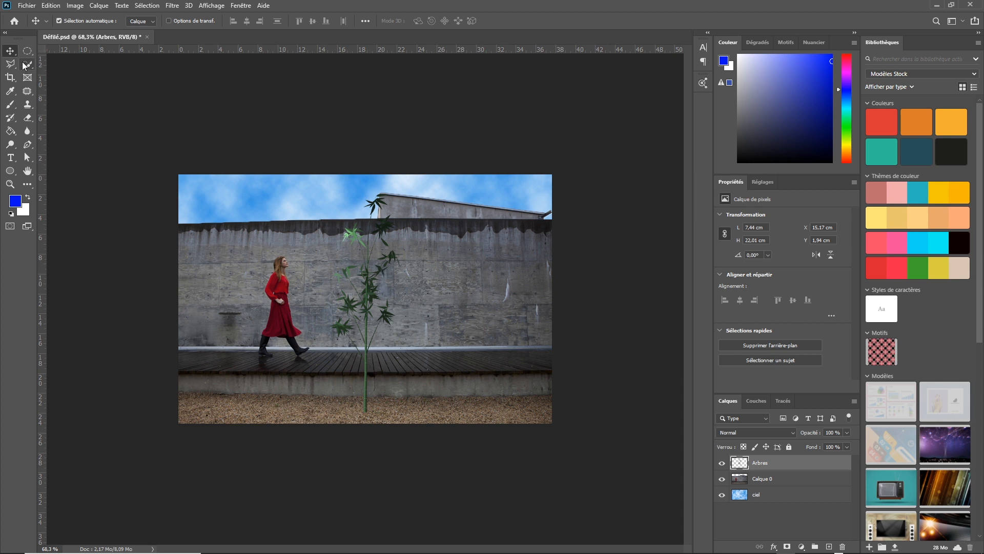
drag(394, 303, 506, 308)
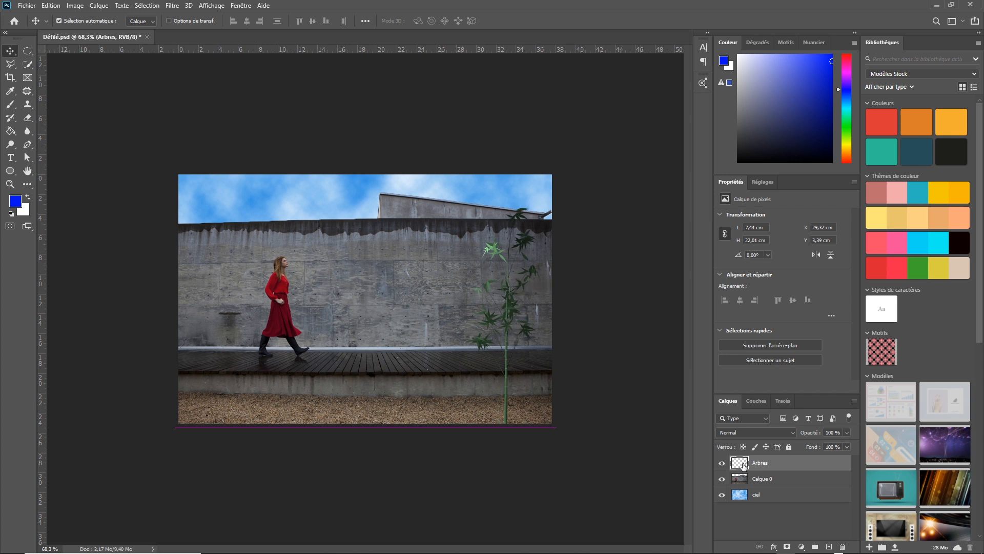
drag(743, 463, 743, 481)
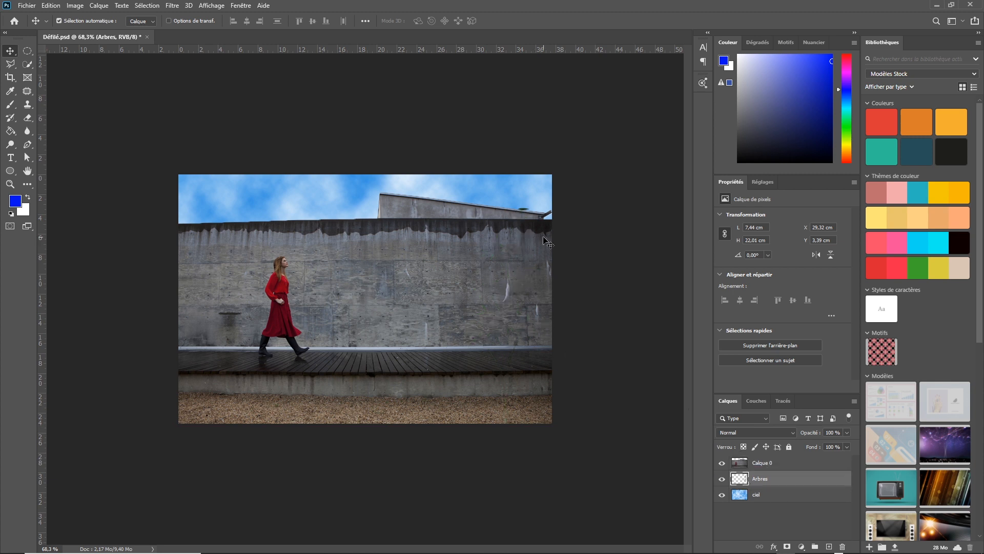
Stack the Arbres layer above Calque 0 and place the bamboo in the foreground near the photo's right side, its trunk reaching the lower edge
drag(526, 213, 233, 174)
click(743, 478)
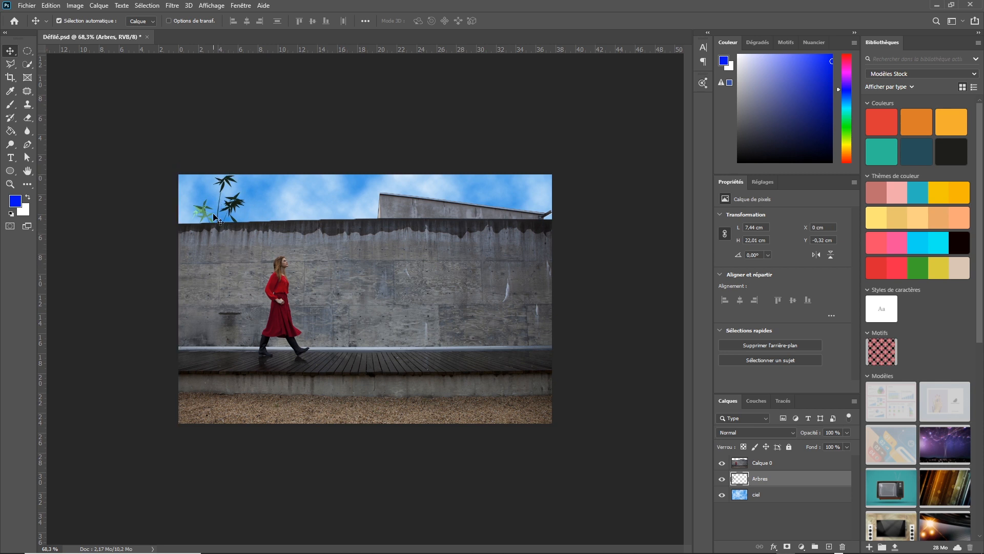
drag(744, 480, 744, 460)
drag(226, 210, 510, 239)
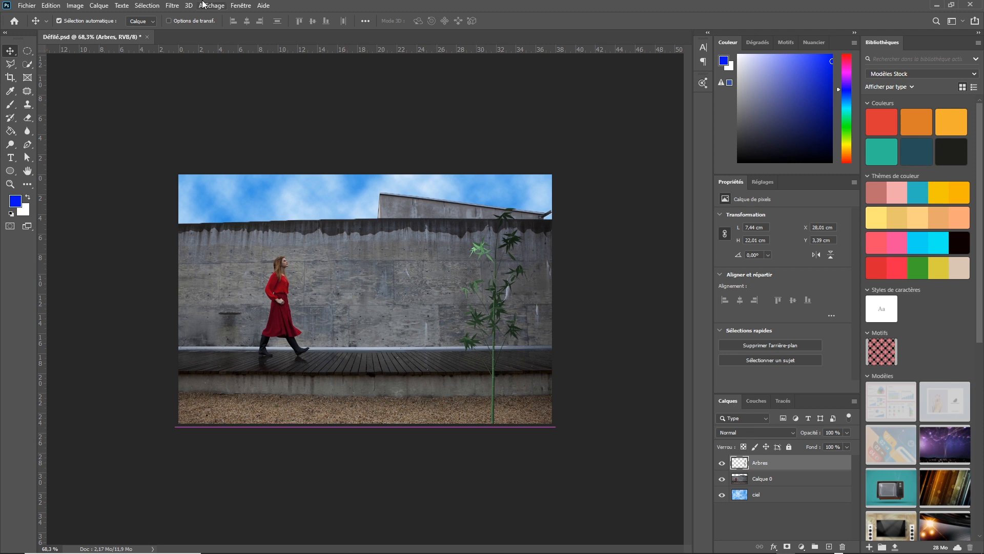
Render a second bamboo with branch height 179 and a lower leaf quantity on the Arbres layer, and shift the layer slightly up and right
click(174, 6)
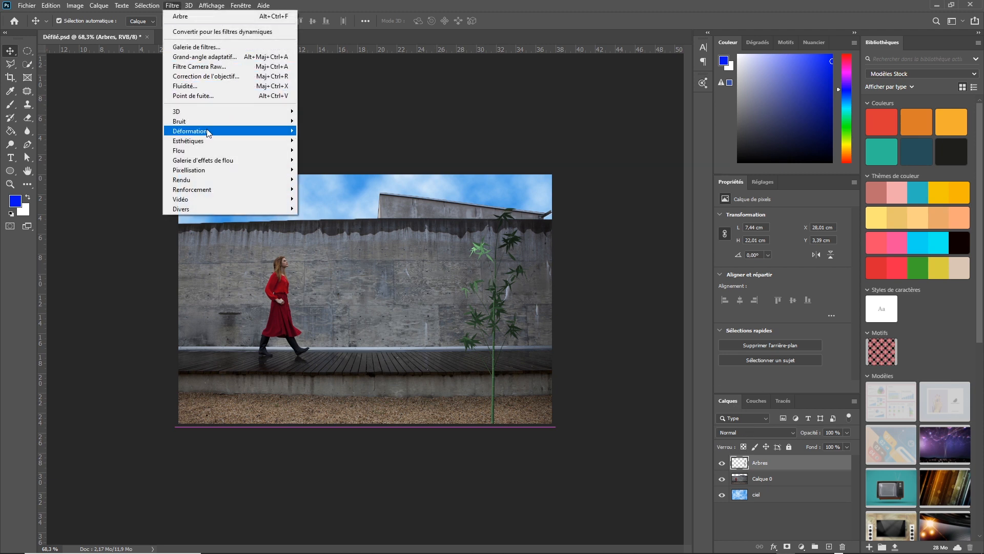
mouse_move(221, 184)
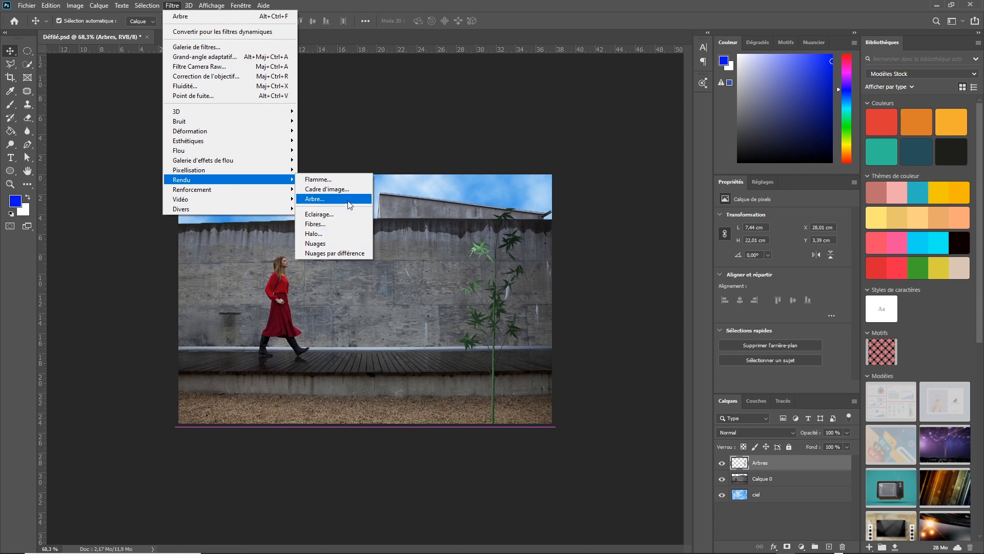
click(314, 199)
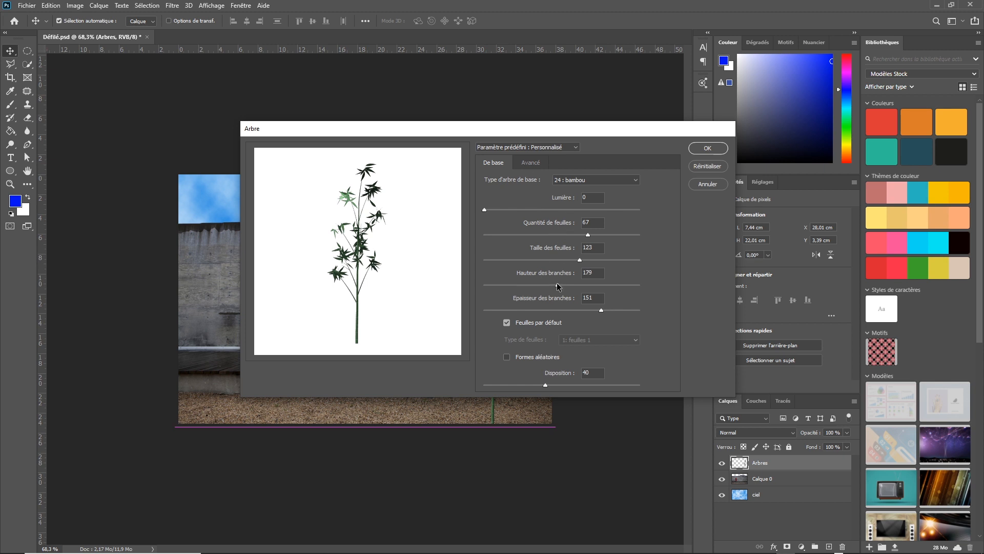
click(559, 234)
click(706, 148)
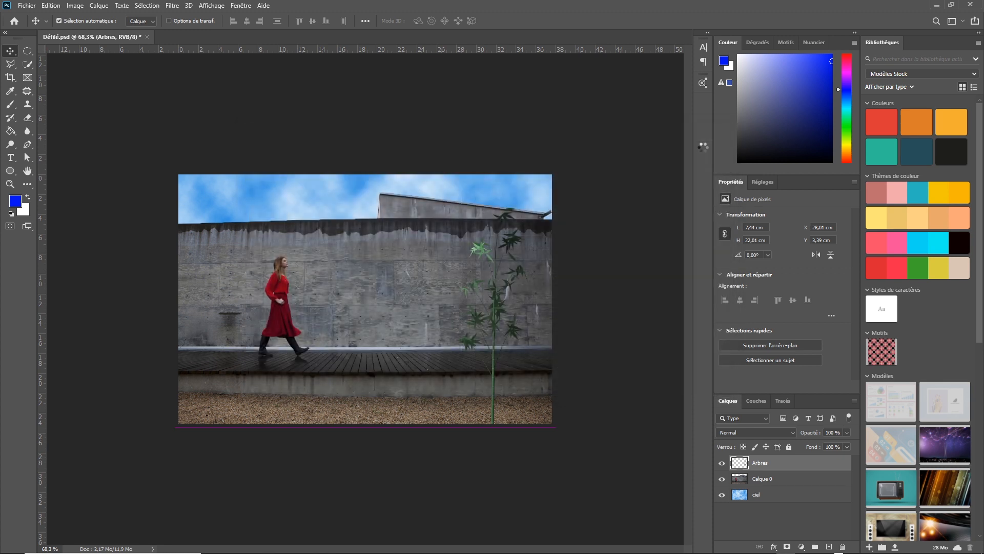
mouse_move(375, 274)
mouse_down()
mouse_move(383, 274)
mouse_move(376, 256)
mouse_move(378, 264)
mouse_up()
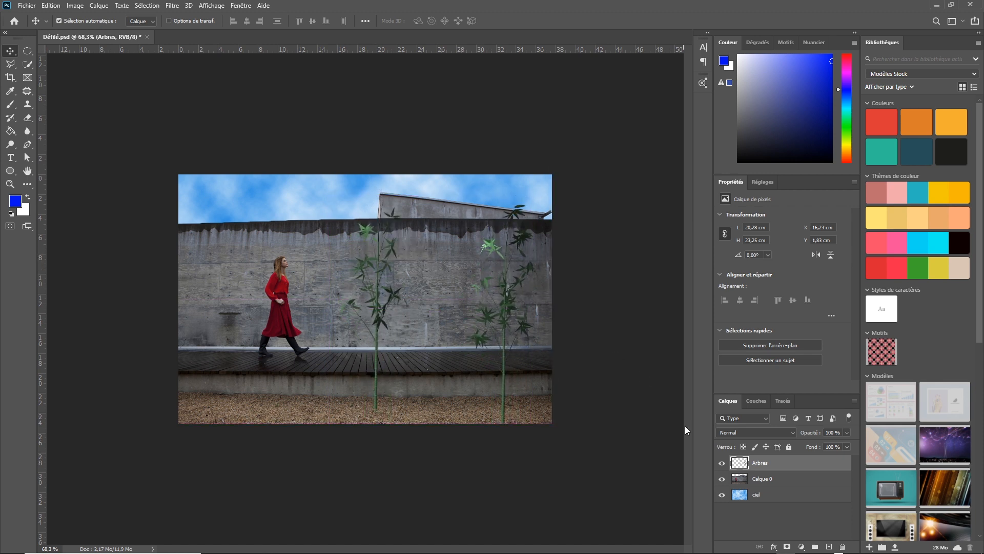
Hide Calque 0 and ciel, then select the middle bamboo with a rectangular marquee and move it right and down to the photo's lower edge
click(721, 479)
click(722, 494)
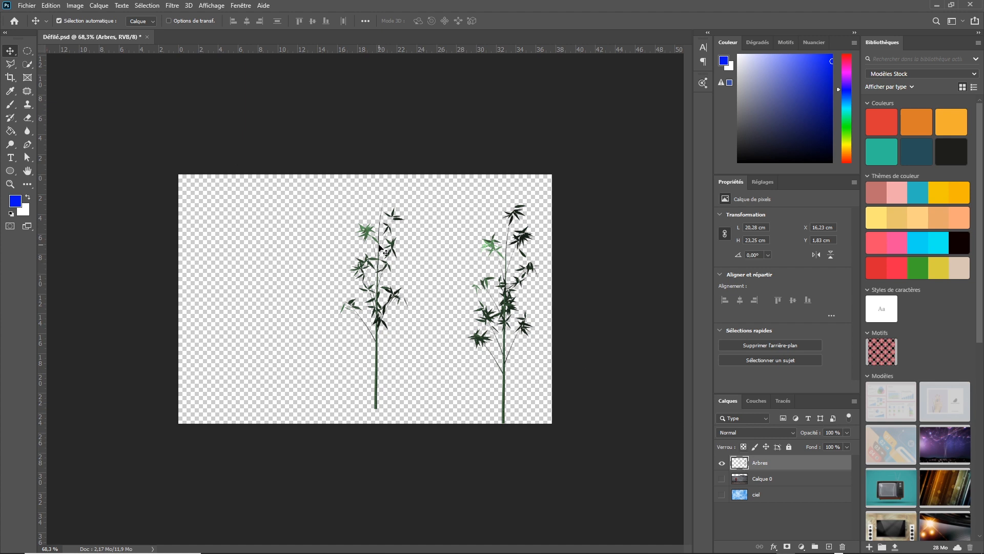
drag(378, 249, 378, 249)
drag(28, 50, 67, 52)
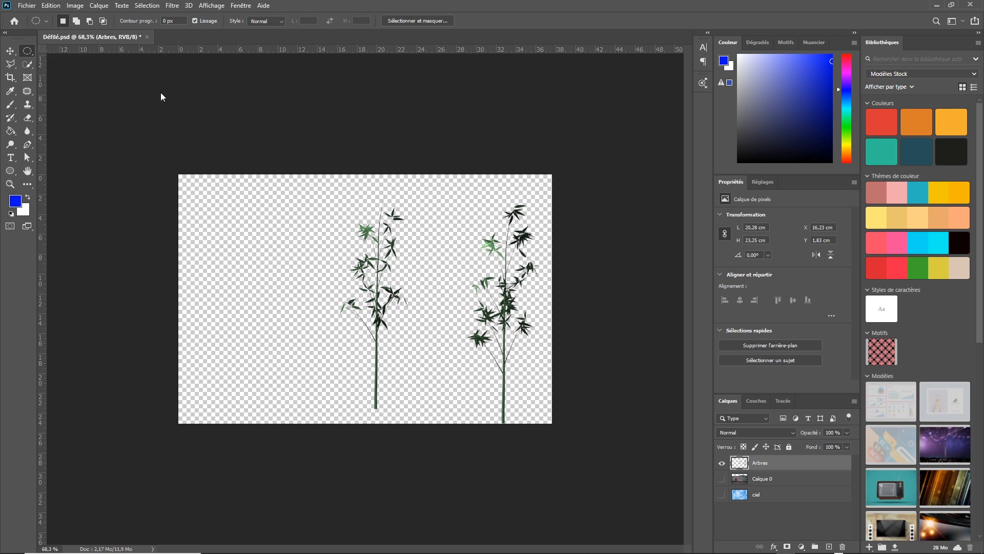
drag(314, 186, 432, 417)
click(11, 51)
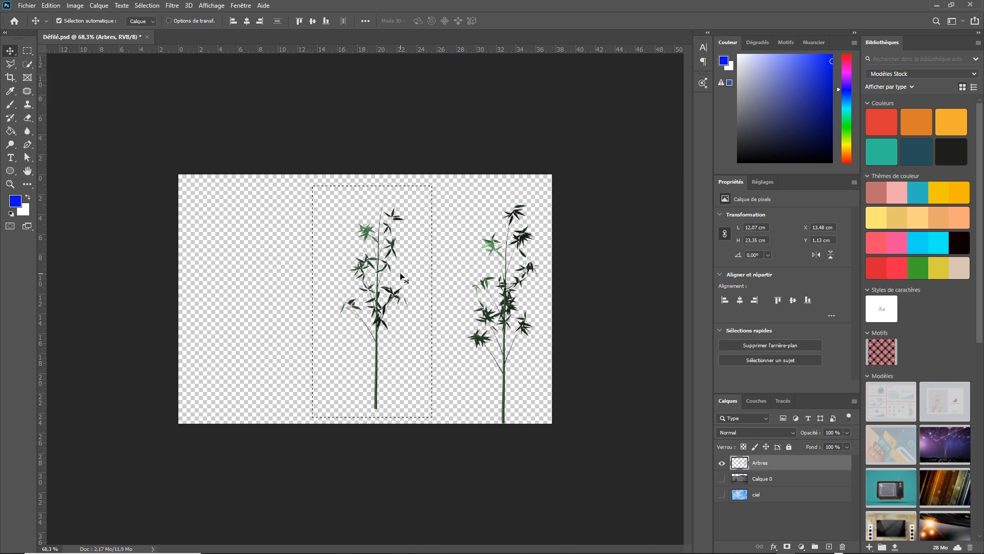
drag(381, 255, 410, 277)
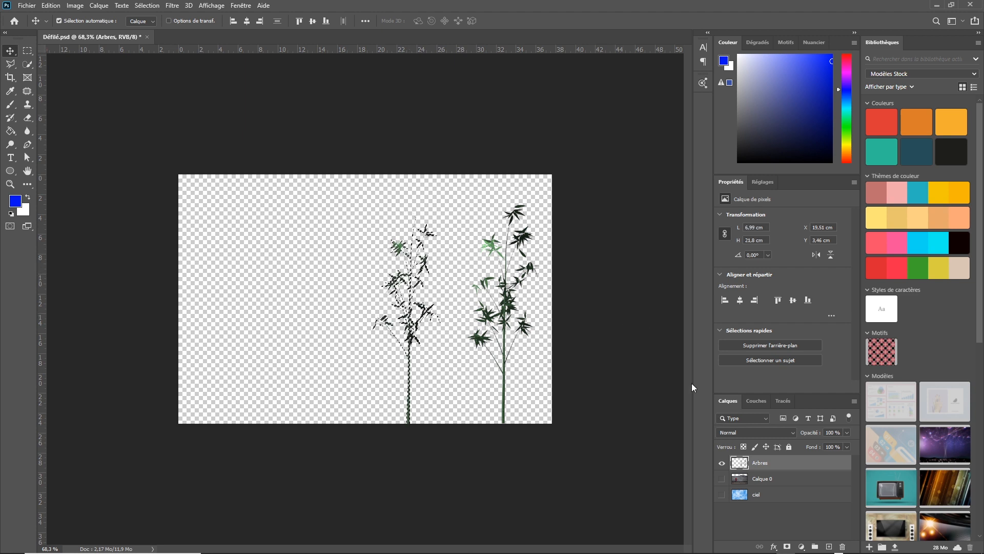
Make Calque 0 and ciel visible again and clear the selection around the bamboo
click(722, 478)
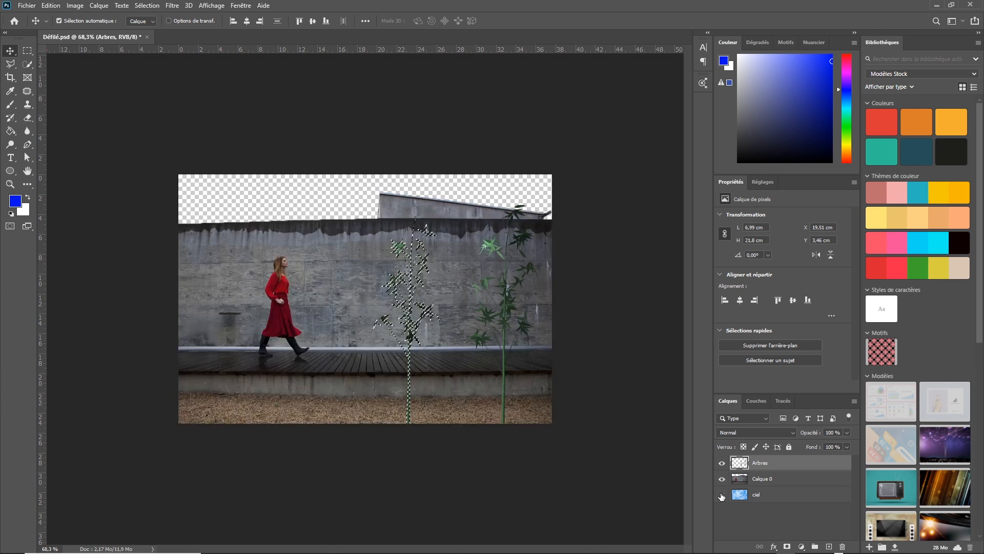
click(722, 495)
key(ctrl+d)
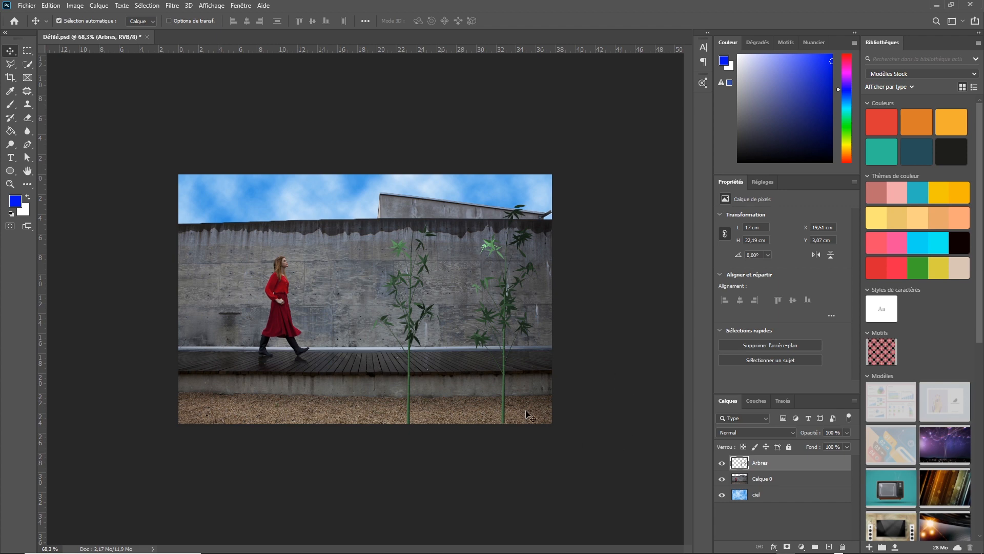
scroll(424, 281, up, 5)
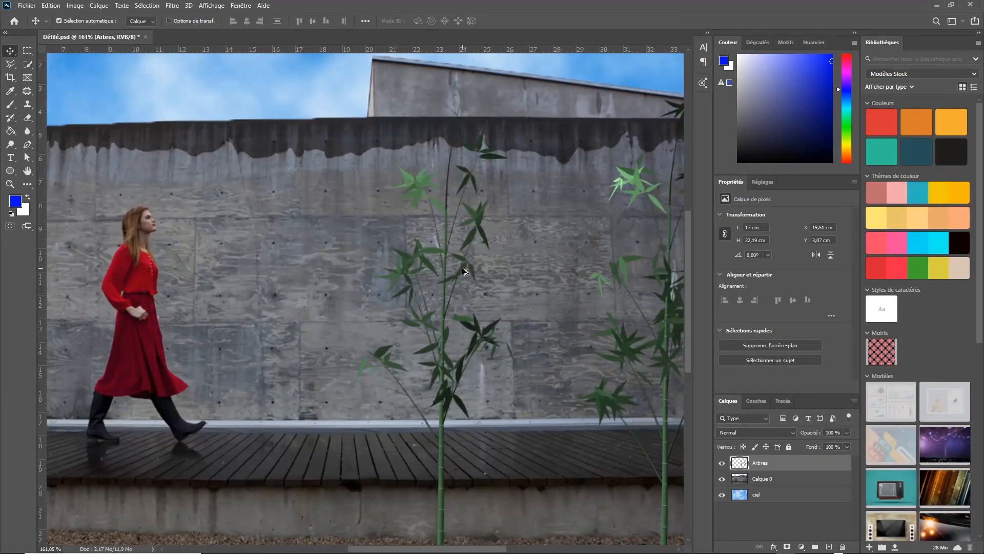
scroll(463, 268, down, 1)
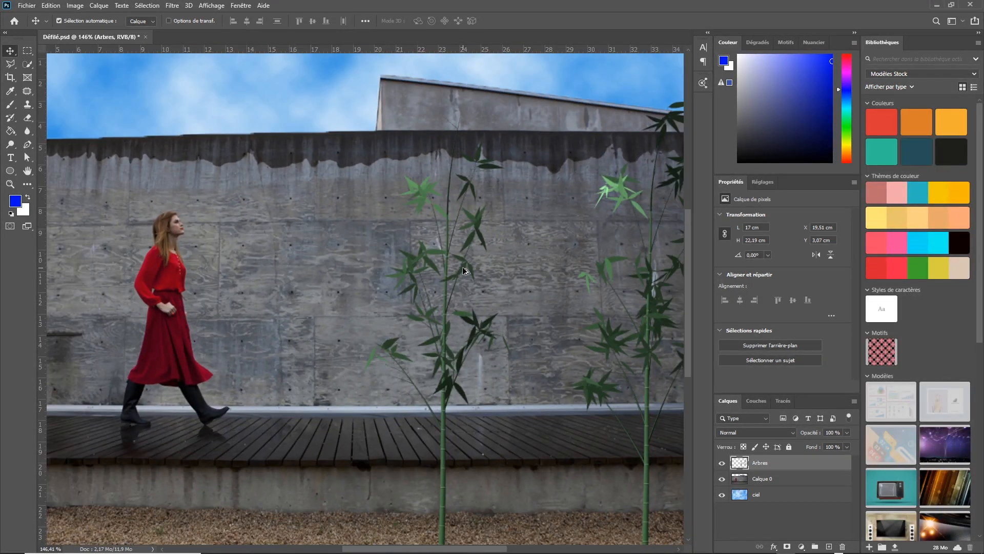
drag(560, 261, 534, 210)
scroll(518, 223, down, 6)
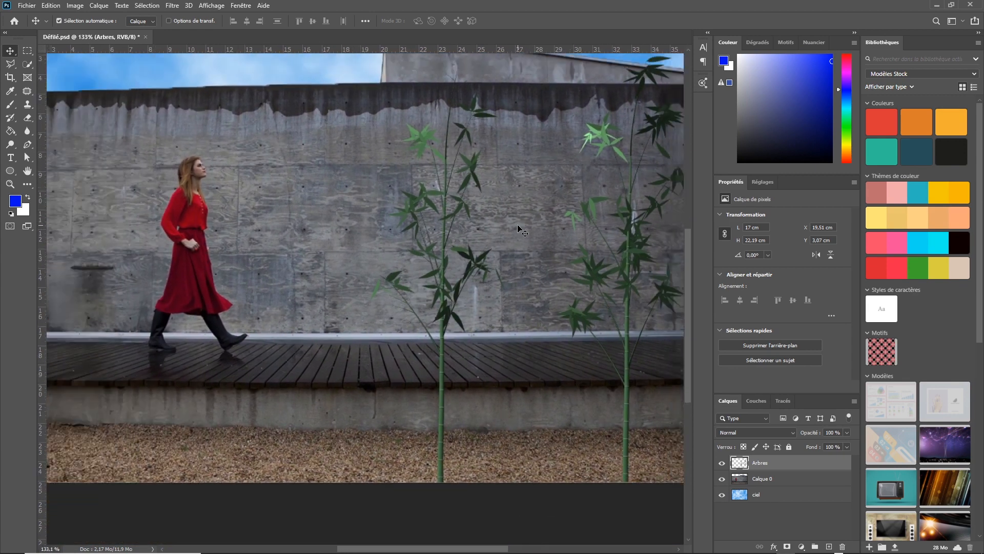